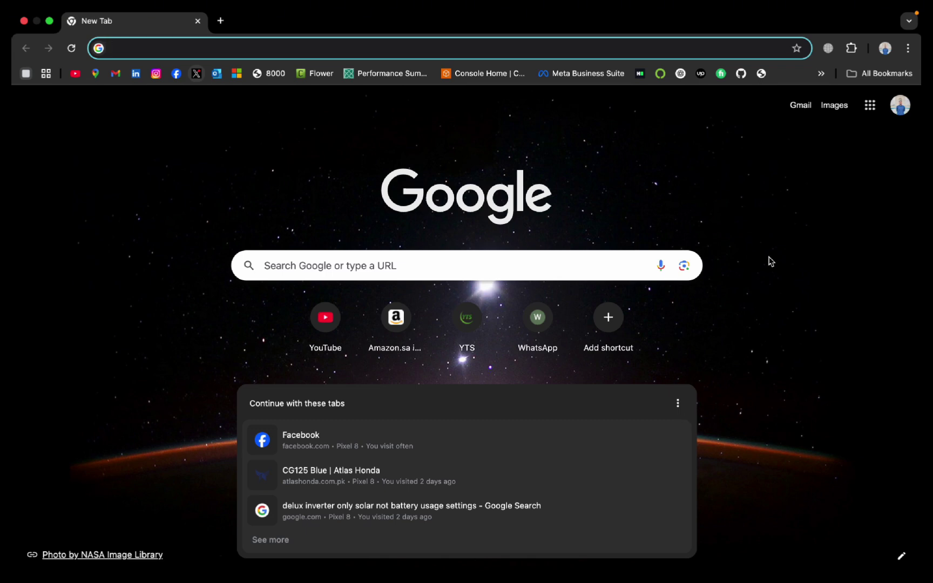
Run a Google search for 'adblock' from the address bar
left_click(559, 52)
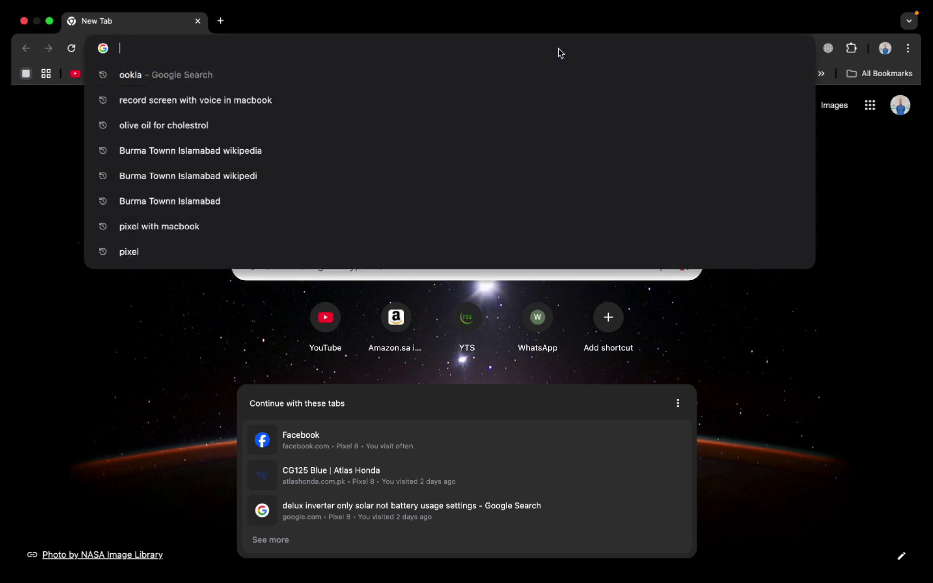
left_click(751, 324)
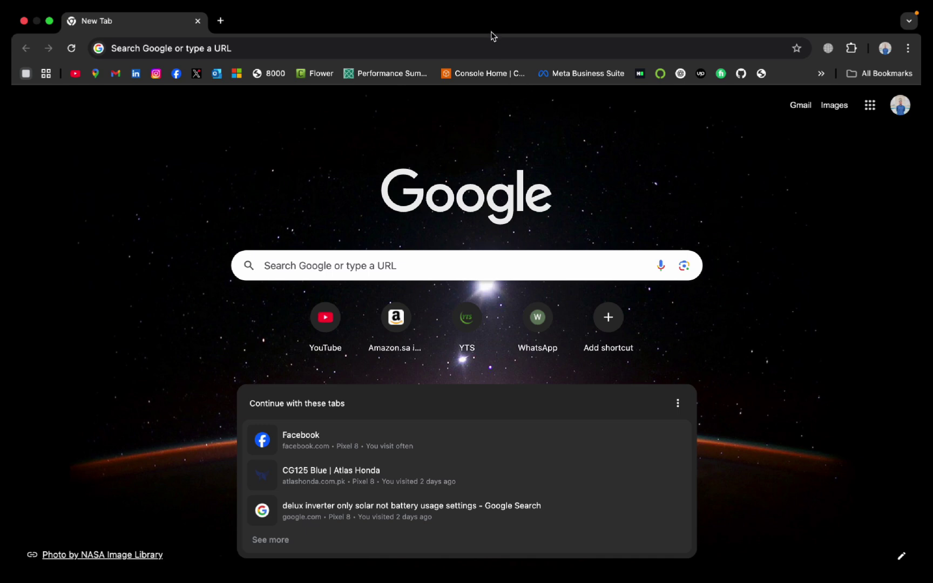
left_click(494, 50)
type("a")
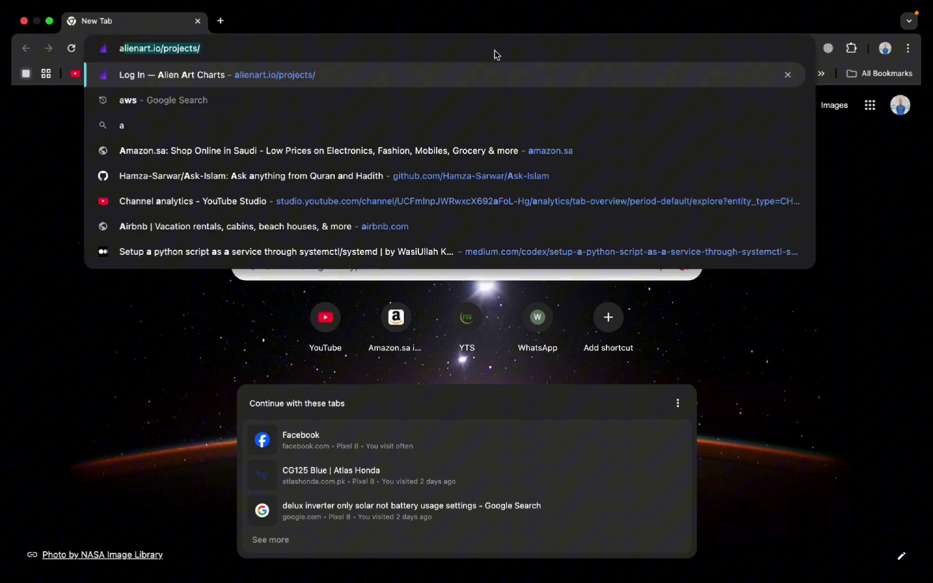
type("dblock")
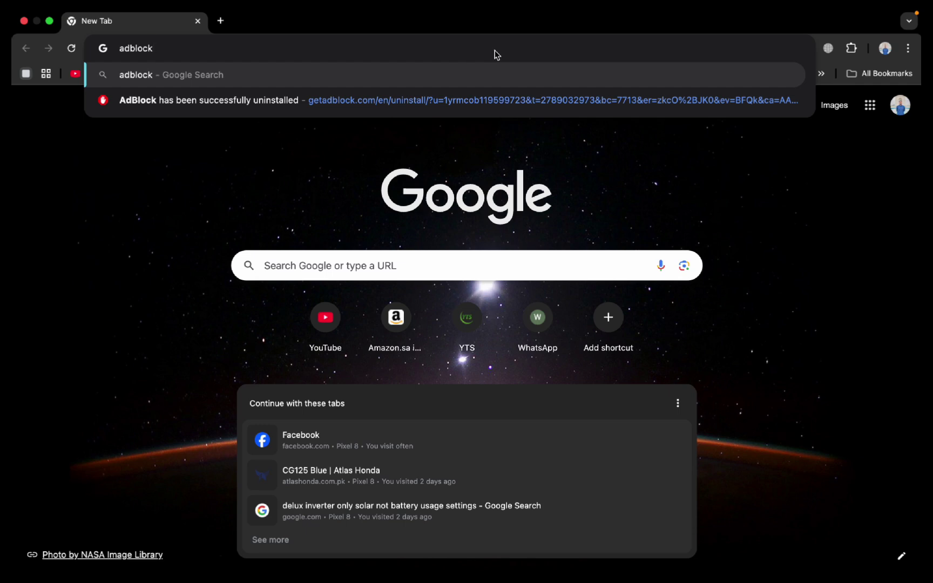
key("Return")
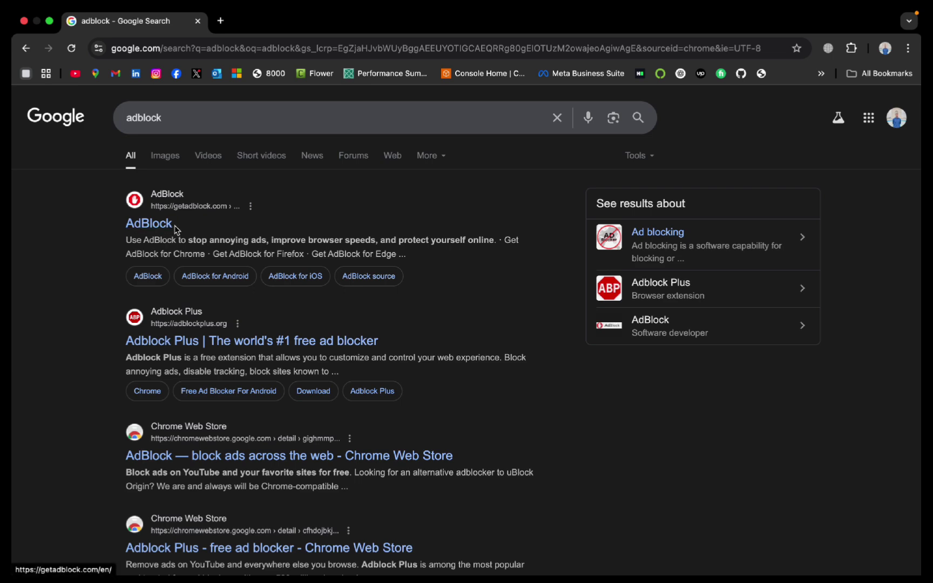
Open the official AdBlock site and follow 'Get AdBlock Now' to its Chrome Web Store listing
left_click(153, 231)
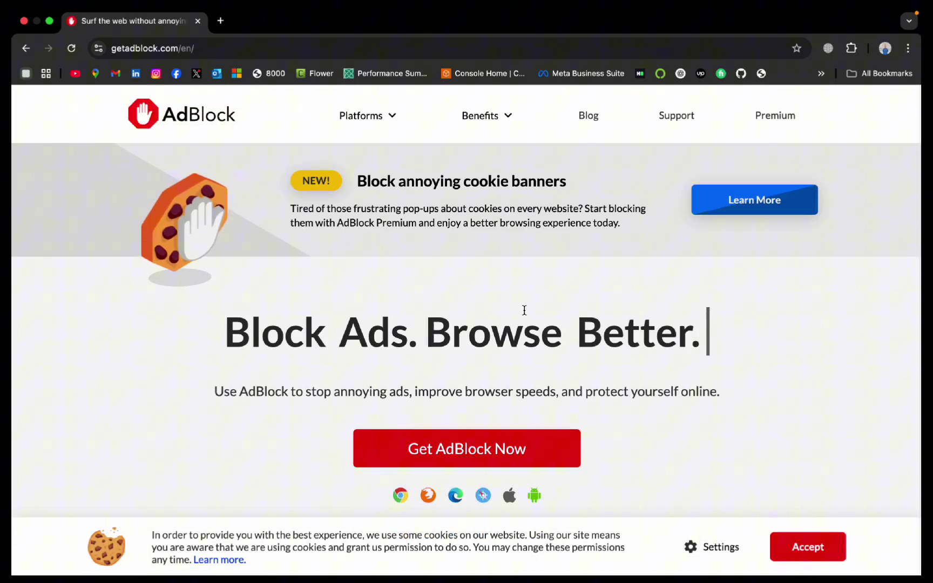
scroll(487, 448, "down", 2)
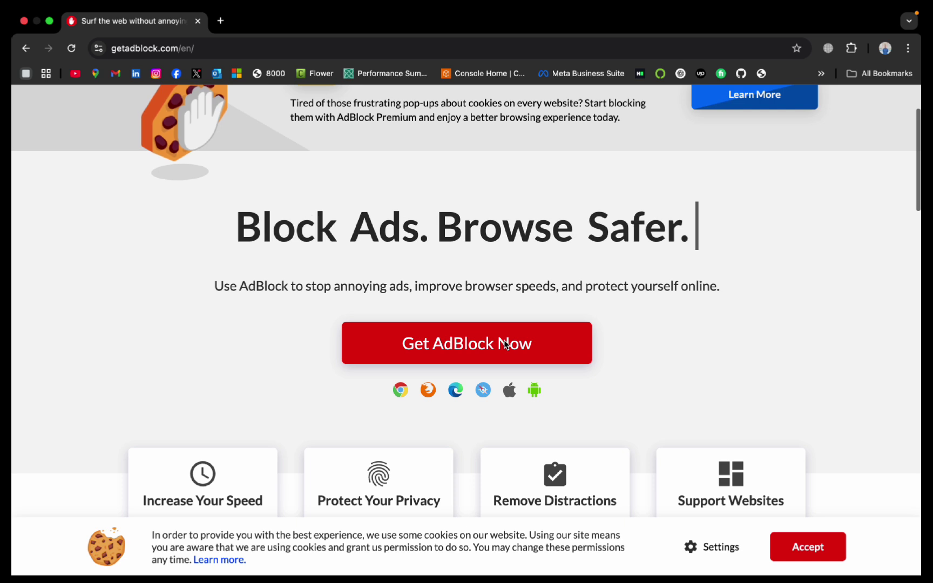
left_click(505, 345)
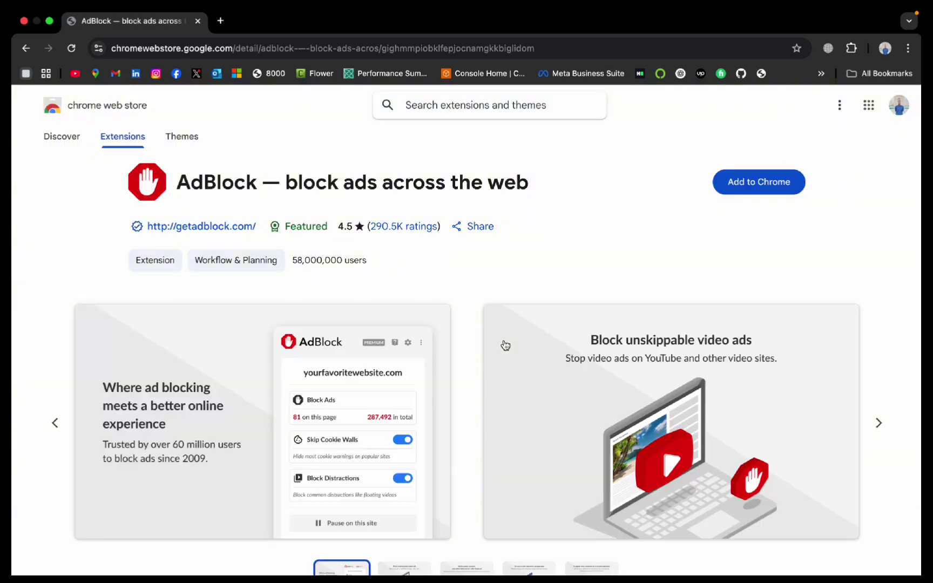
Add AdBlock to Chrome, confirm 'Add extension', and check the download progress
left_click(758, 194)
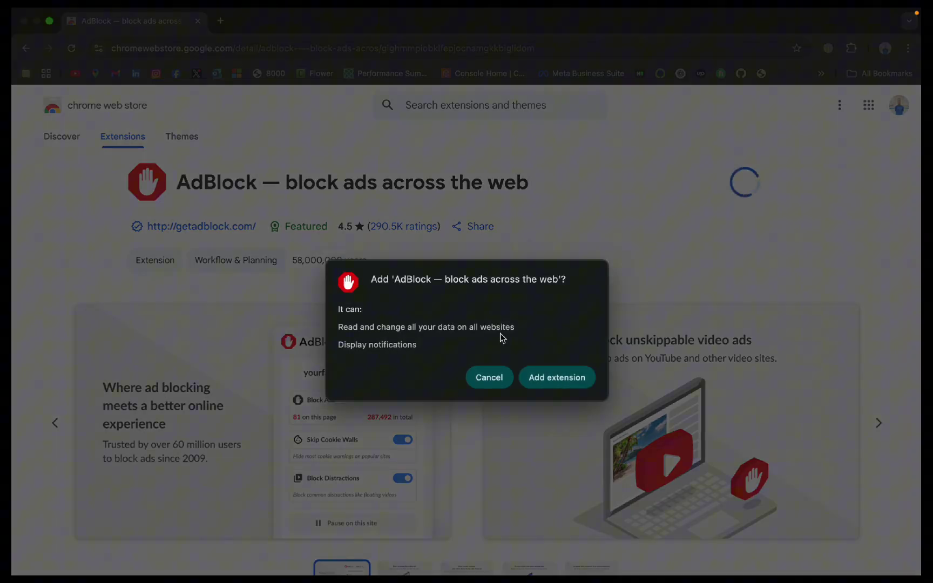
left_click(533, 376)
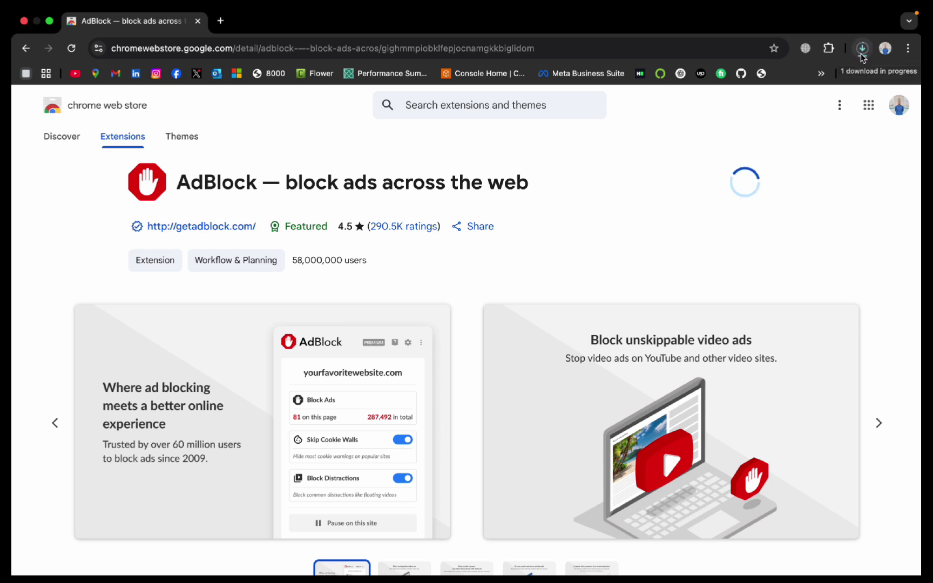
left_click(861, 54)
left_click(892, 182)
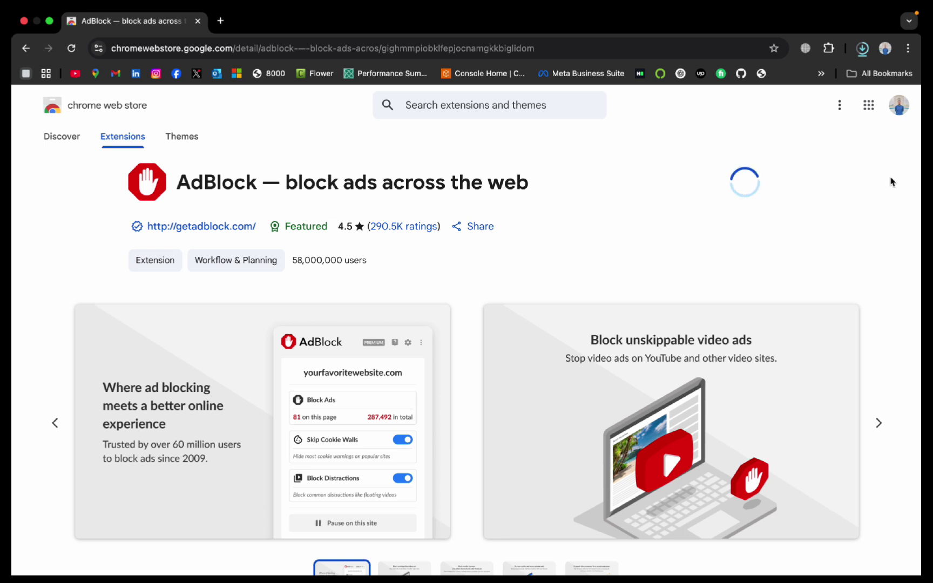
In a new tab, go to YouTube and open the 8K ULTRA HD Wildlife nature sounds video
left_click(221, 20)
left_click(75, 74)
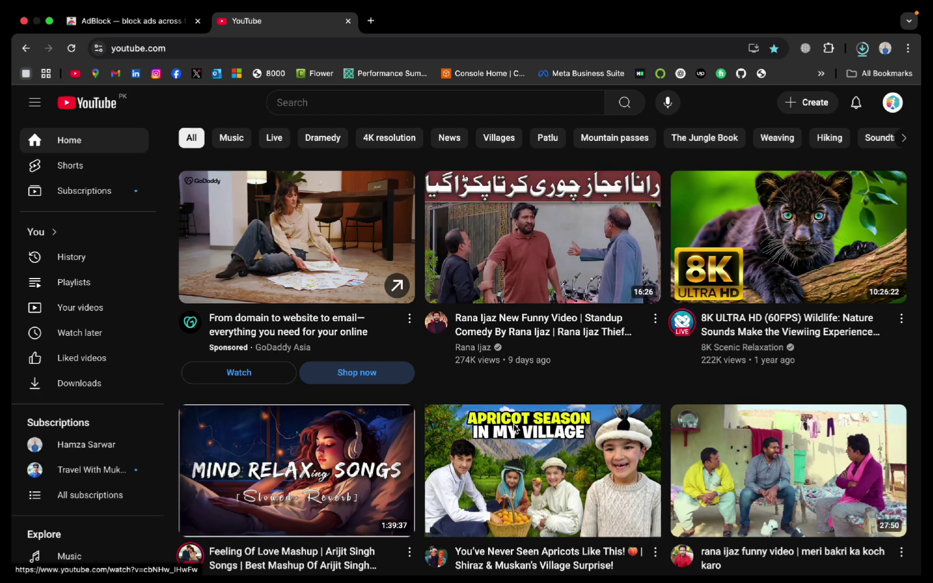
mouse_move(788, 237)
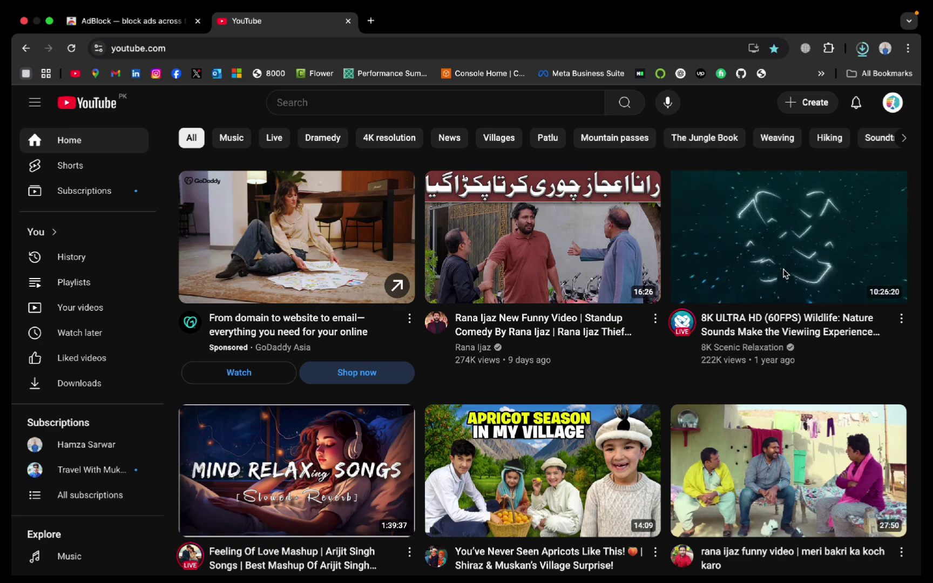
left_click(785, 273)
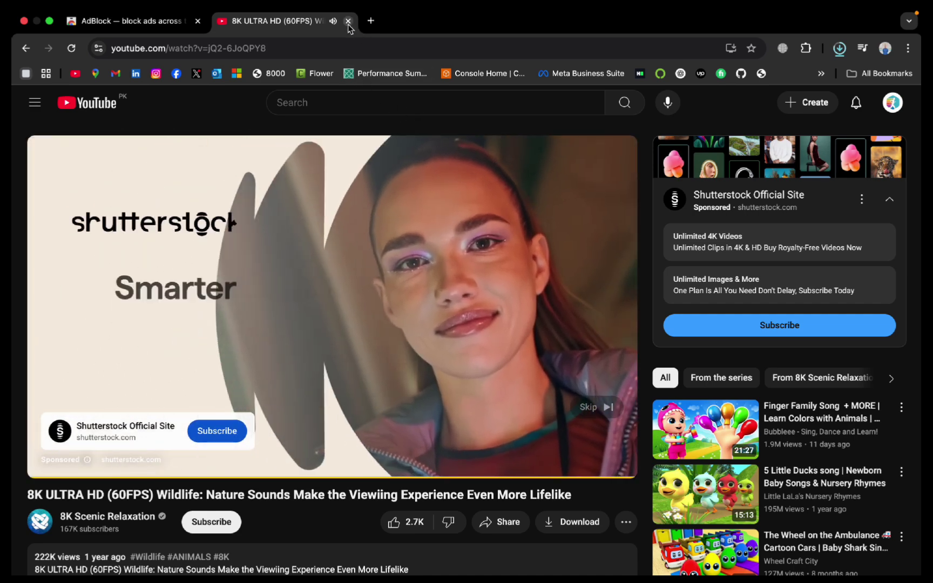
Close the YouTube tab, accept the cookie notice, and check AdBlock's toggle in Manage Extensions
left_click(348, 21)
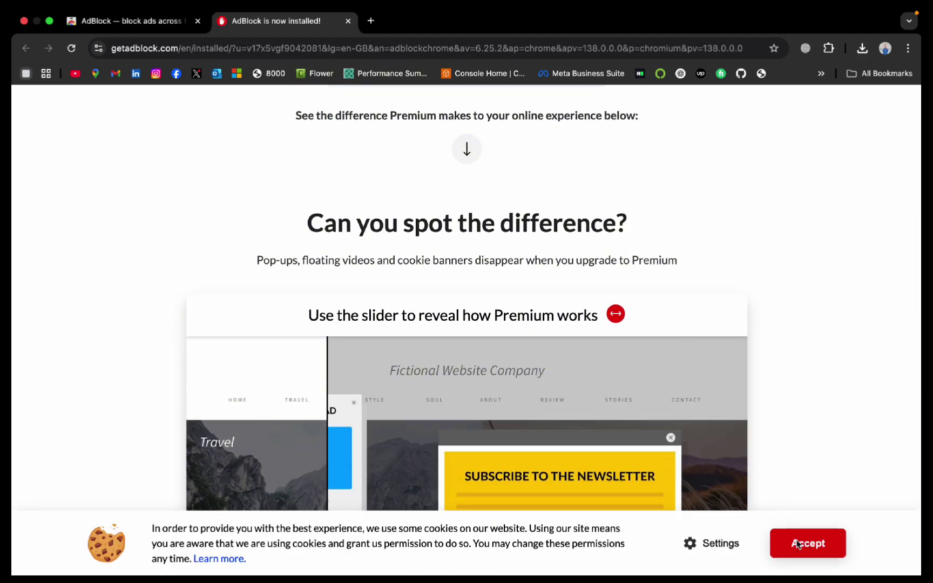
left_click(808, 542)
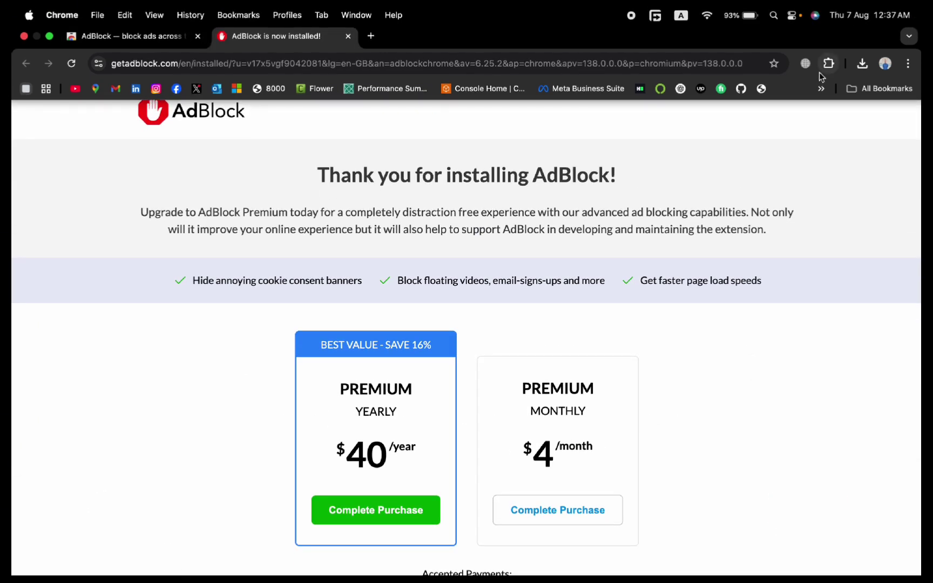
mouse_move(803, 67)
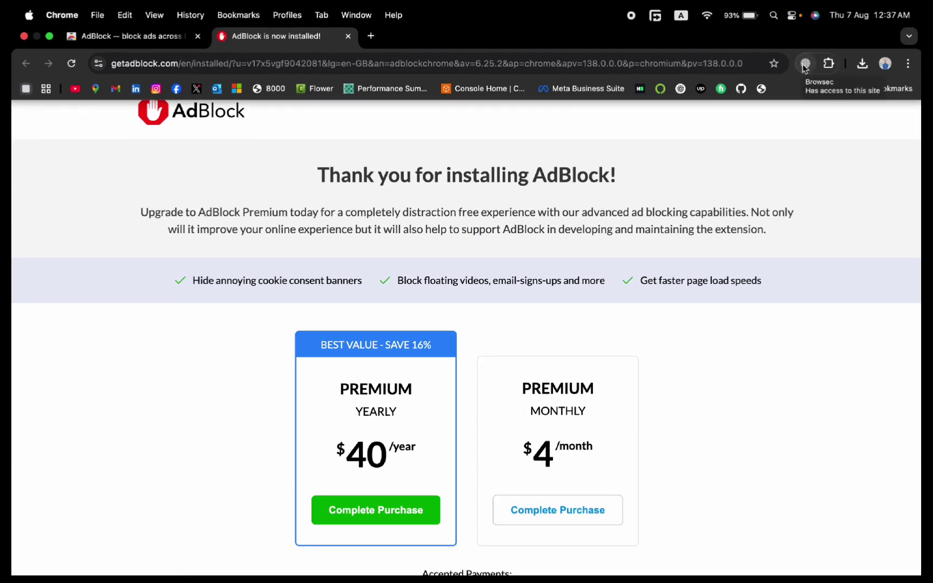
left_click(908, 65)
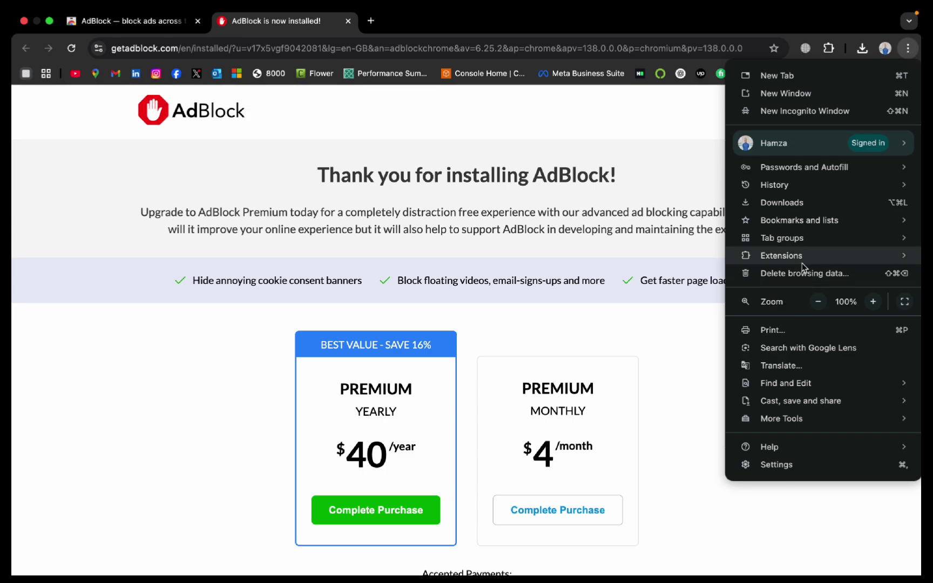
mouse_move(781, 256)
left_click(696, 260)
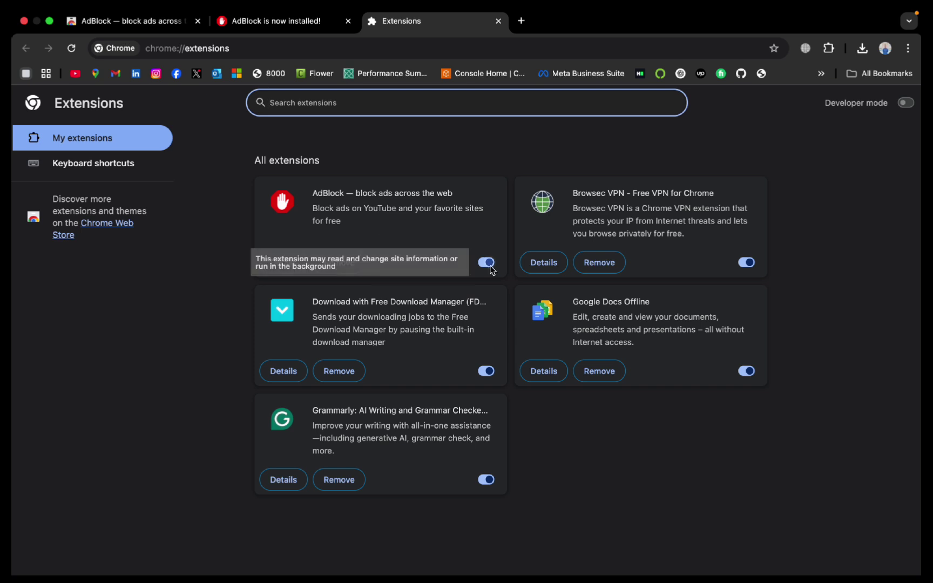
On YouTube in a fresh tab, play Parizaad Episode 12 with no ad
left_click(521, 20)
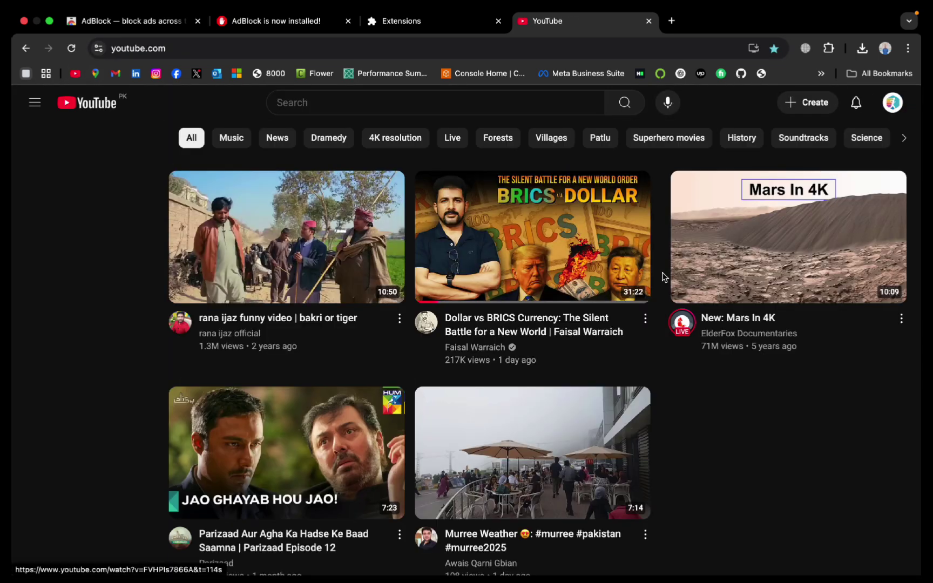
scroll(540, 367, "down", 1)
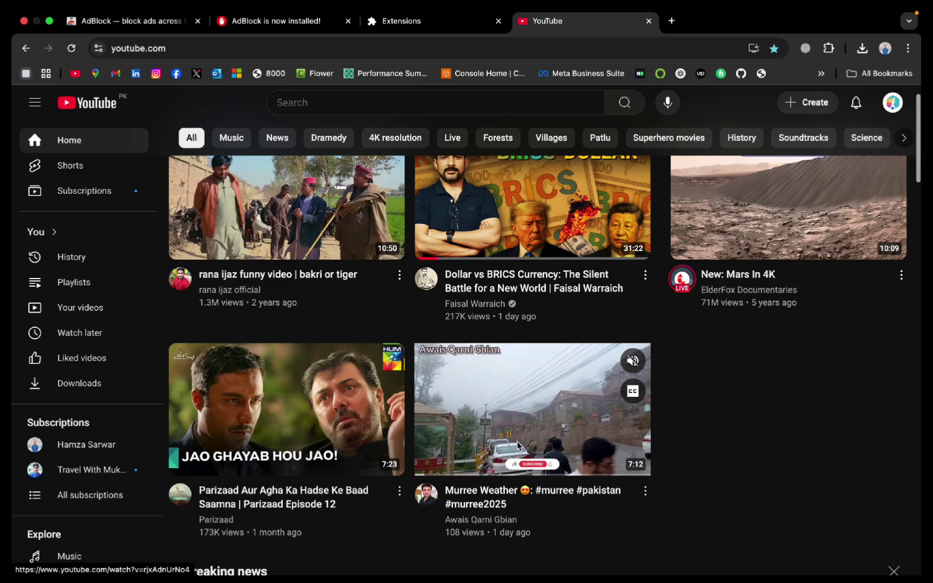
scroll(502, 443, "down", 2)
scroll(443, 432, "down", 3)
scroll(367, 421, "up", 5)
scroll(303, 407, "up", 1)
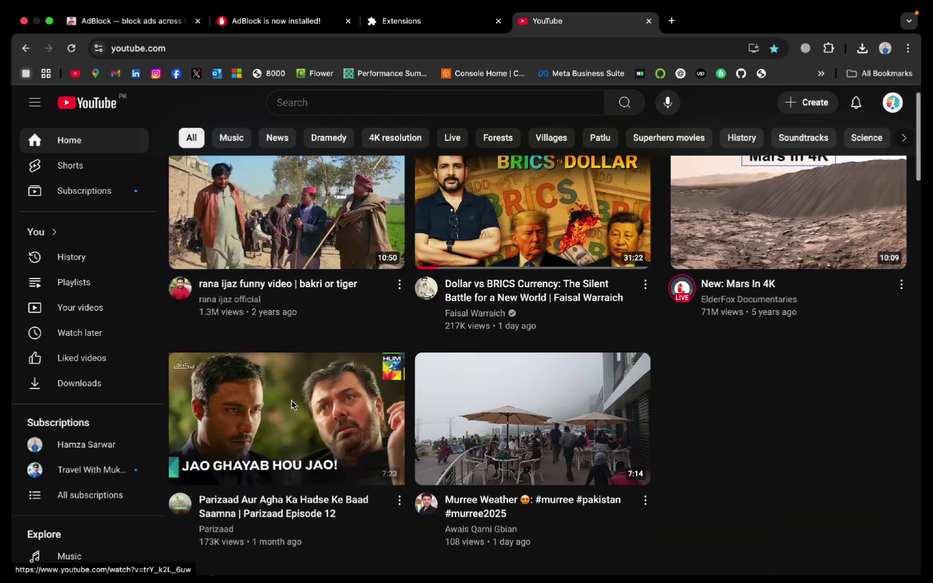
left_click(292, 405)
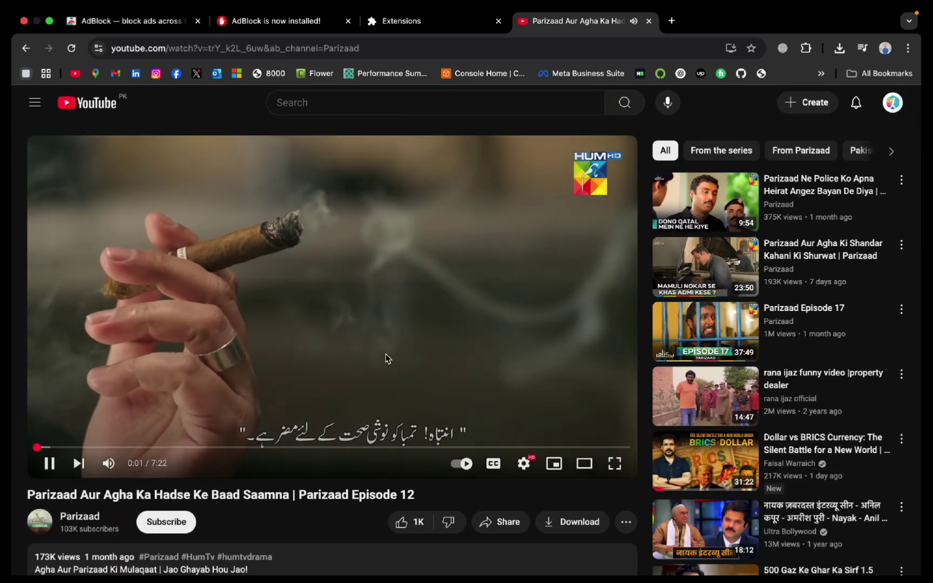